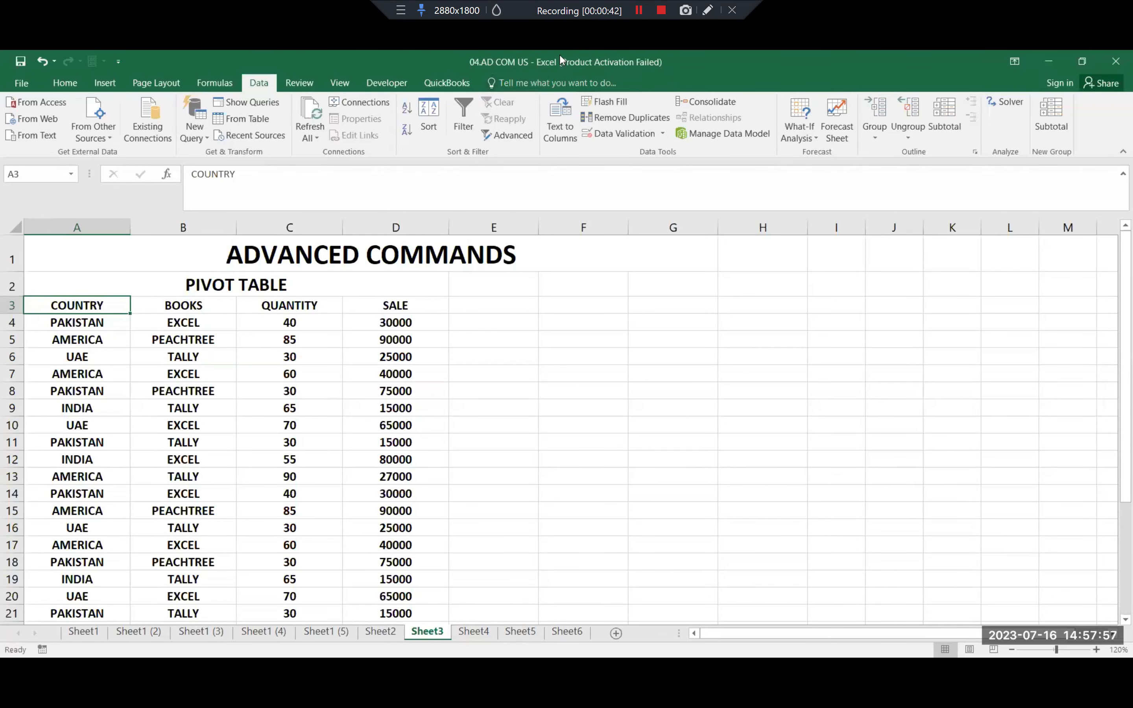
Insert a PivotTable on a new worksheet from the data range A3:D31 on Sheet3.
{"action": "scroll", "coordinate": [249, 442], "scroll_direction": "down", "scroll_amount": 2}
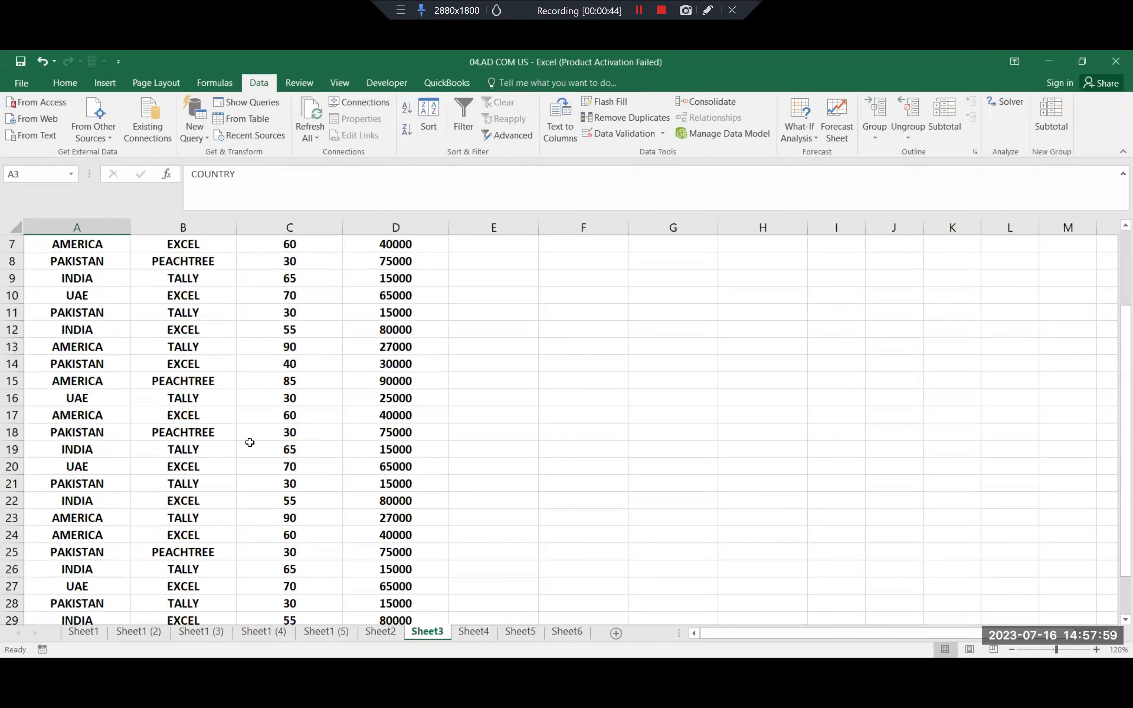
{"action": "scroll", "coordinate": [249, 443], "scroll_direction": "down", "scroll_amount": 1}
{"action": "scroll", "coordinate": [250, 442], "scroll_direction": "down", "scroll_amount": 1}
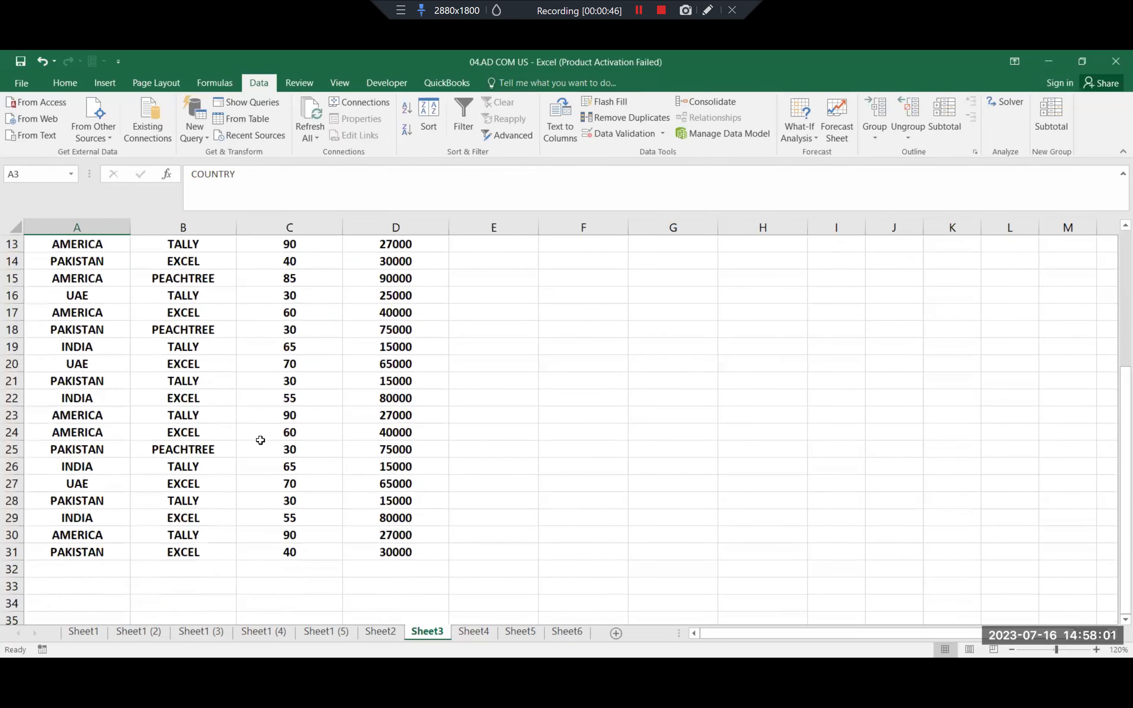
{"action": "scroll", "coordinate": [258, 440], "scroll_direction": "up", "scroll_amount": 5}
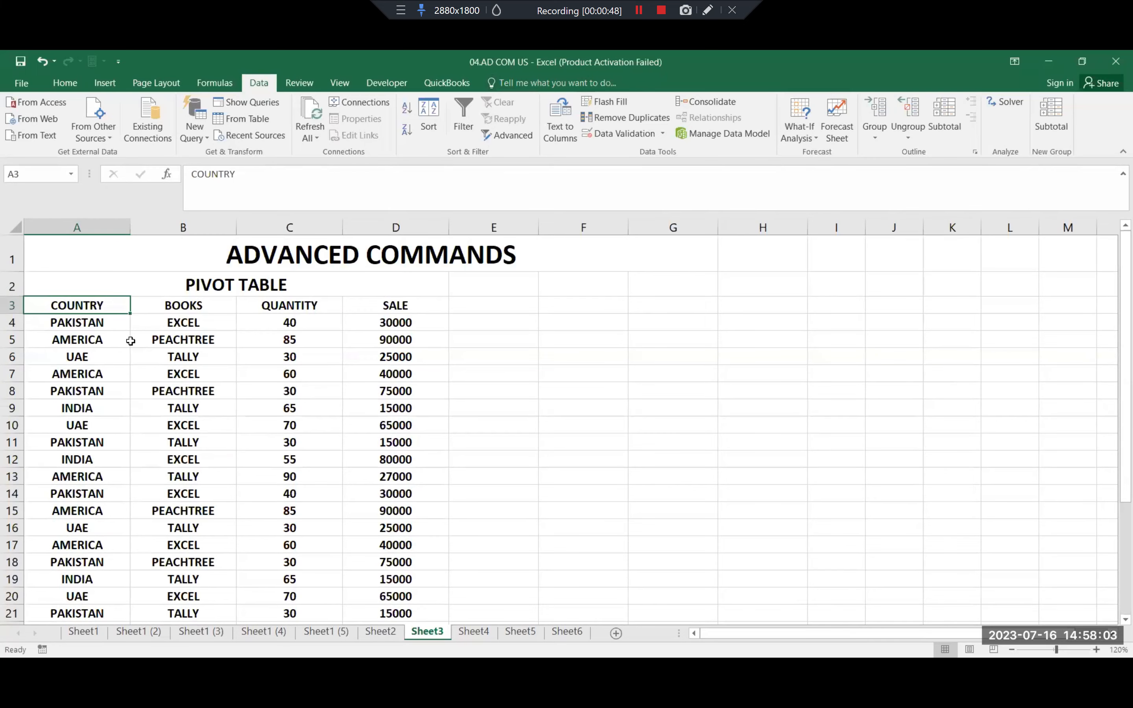
{"action": "key", "text": "ctrl+shift+Right"}
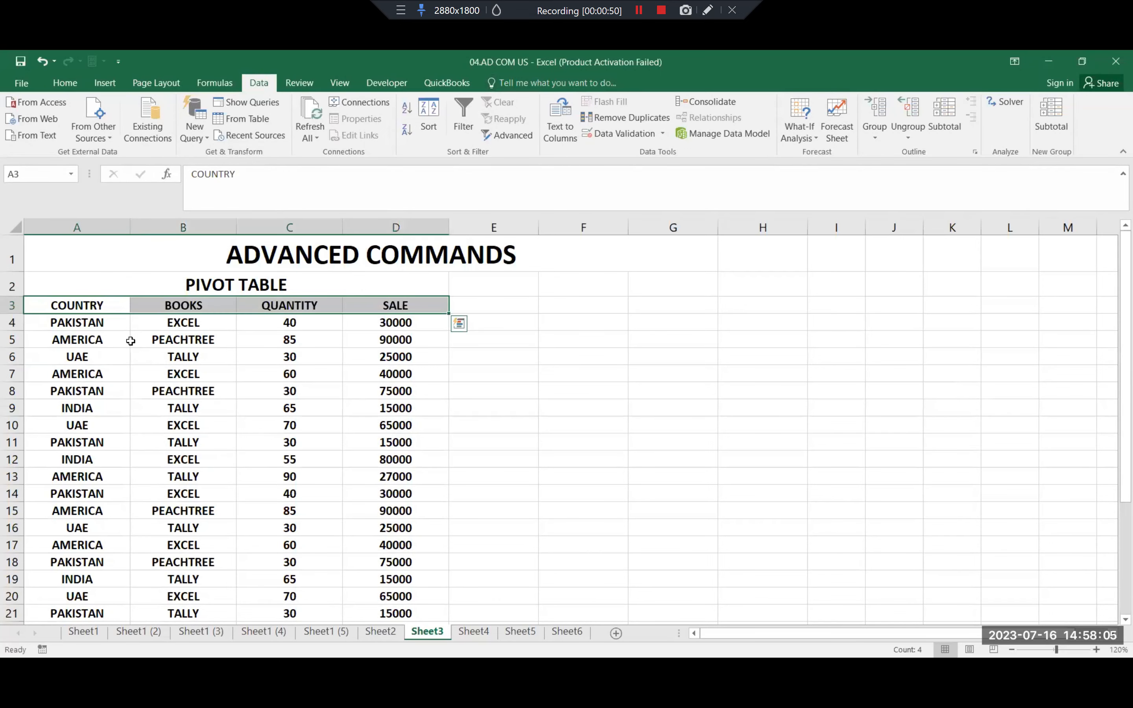
{"action": "key", "text": "ctrl+shift+Down"}
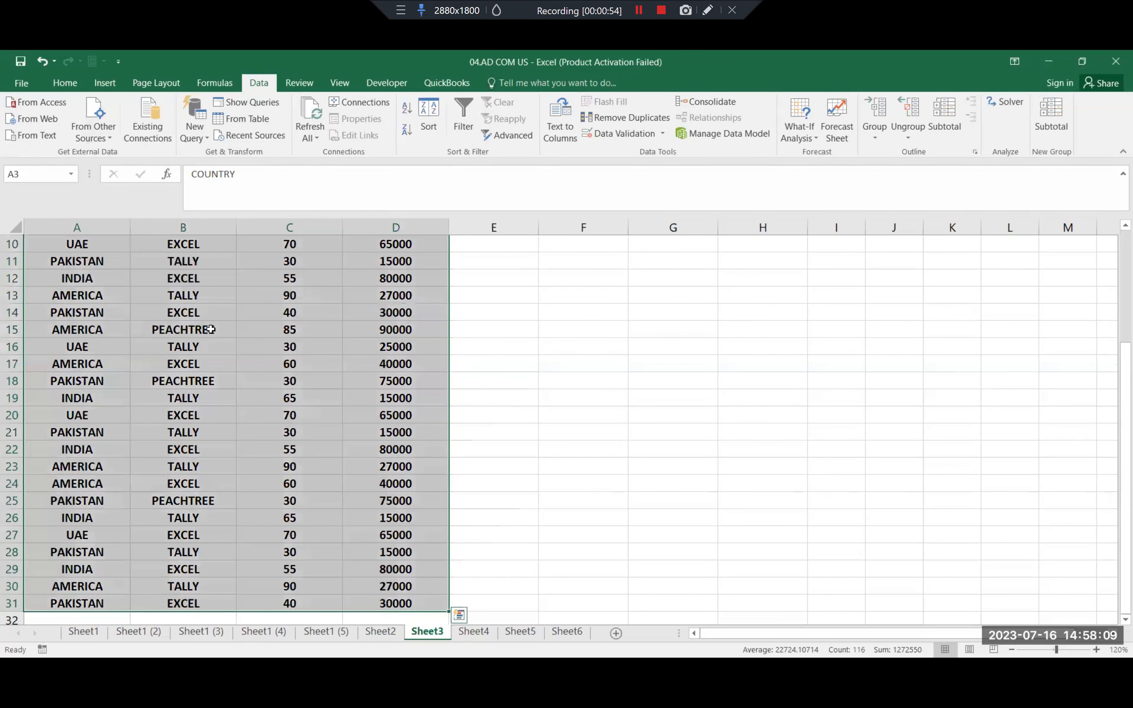
{"action": "key", "text": "ctrl+BackSpace"}
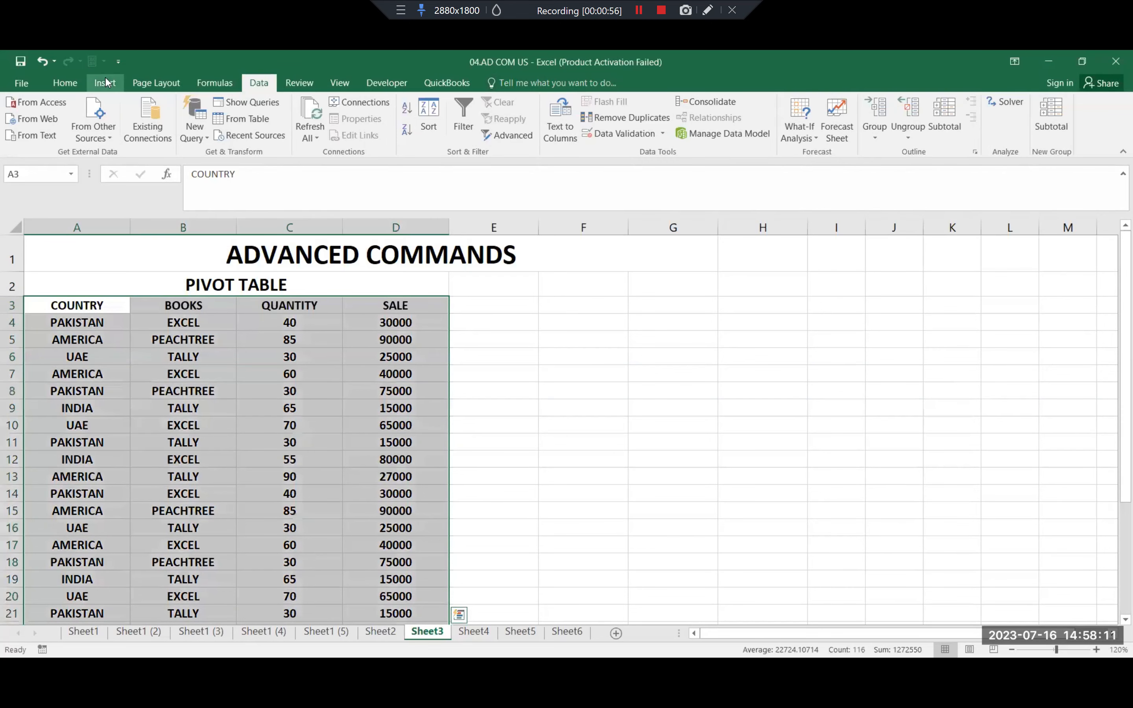
{"action": "left_click", "coordinate": [107, 82]}
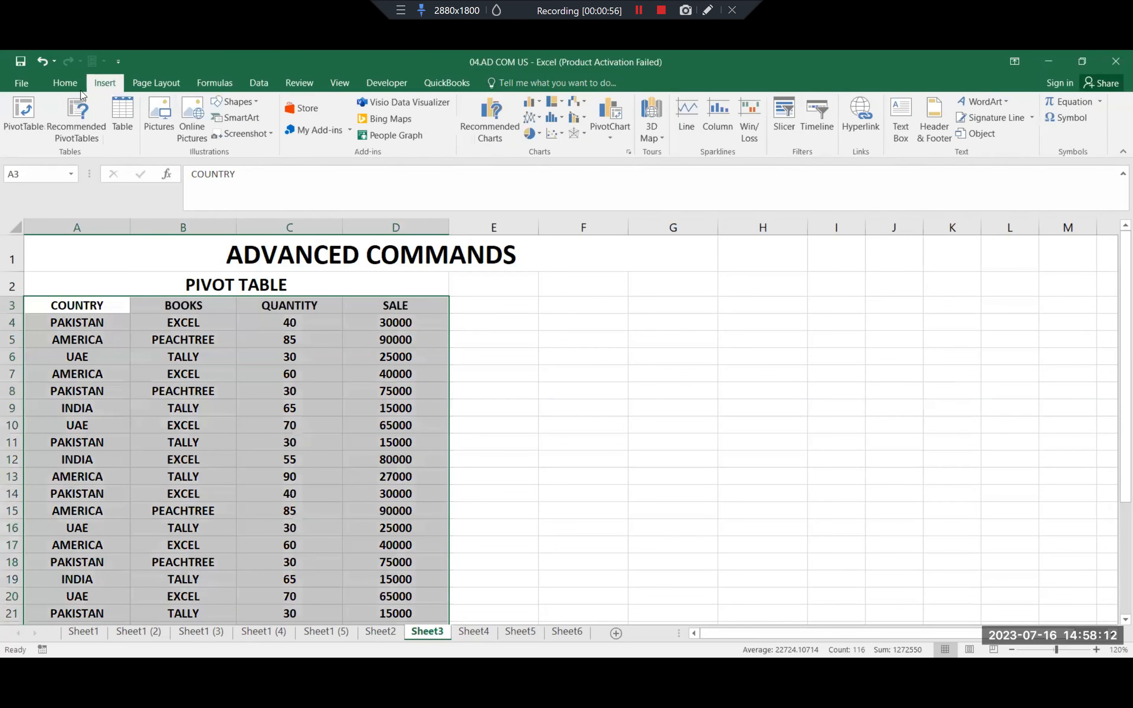
{"action": "left_click", "coordinate": [22, 113]}
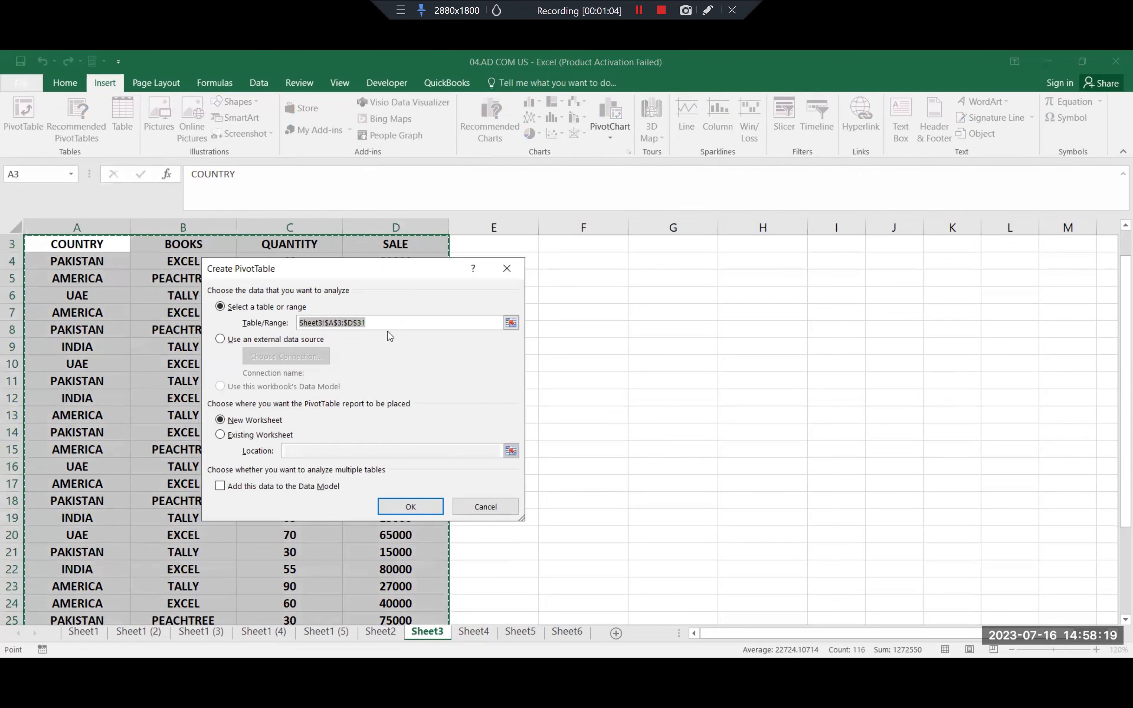
{"action": "left_click", "coordinate": [408, 511]}
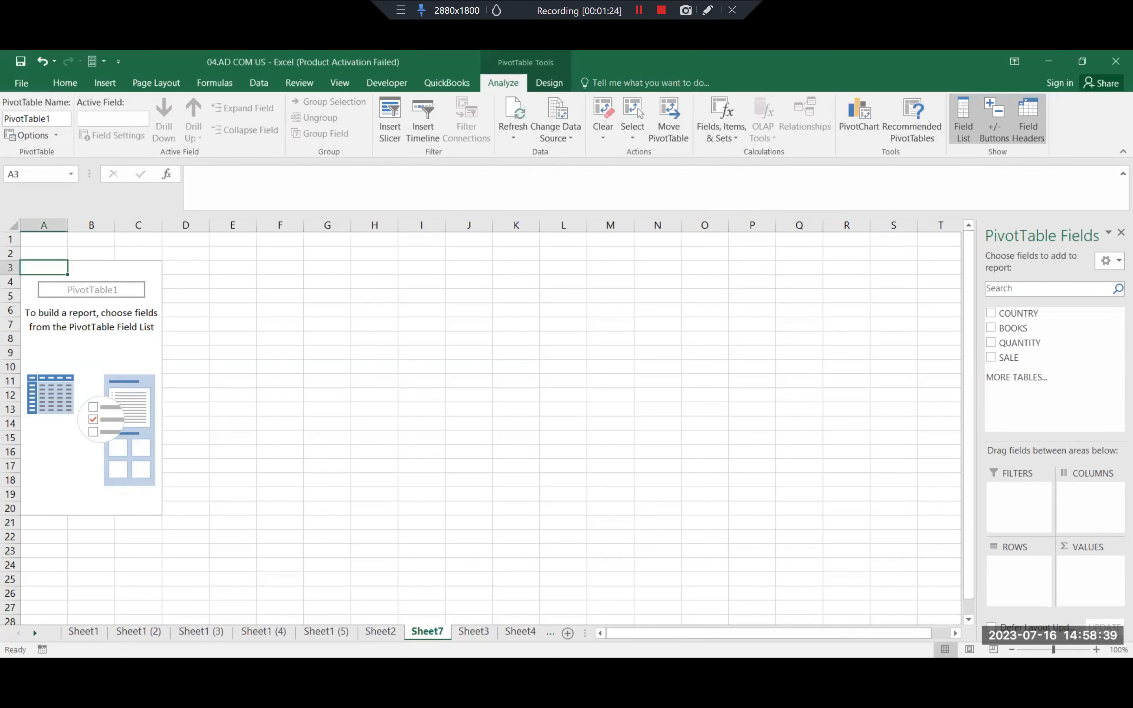
Add the COUNTRY, BOOKS, QUANTITY and SALE fields to the empty PivotTable, with books grouped under each country.
{"action": "scroll", "coordinate": [469, 422], "scroll_direction": "up", "scroll_amount": 1}
{"action": "scroll", "coordinate": [1016, 394], "scroll_direction": "up", "scroll_amount": 1}
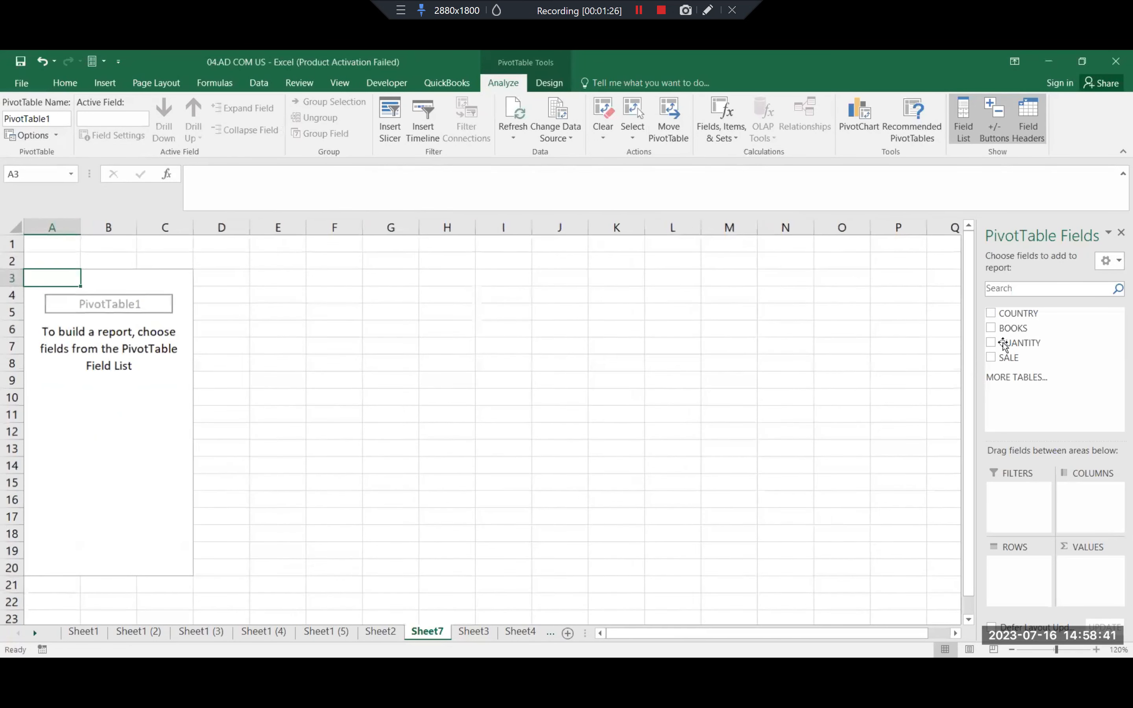
{"action": "left_click", "coordinate": [992, 312]}
{"action": "left_click", "coordinate": [993, 328]}
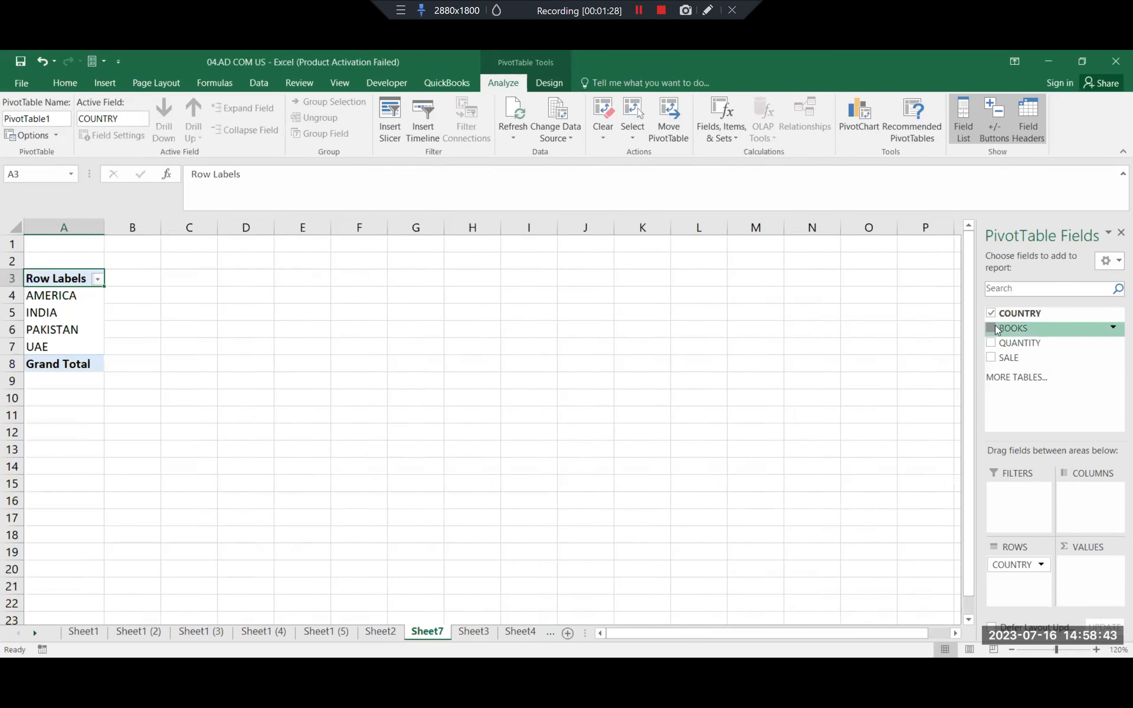
{"action": "left_click", "coordinate": [992, 342]}
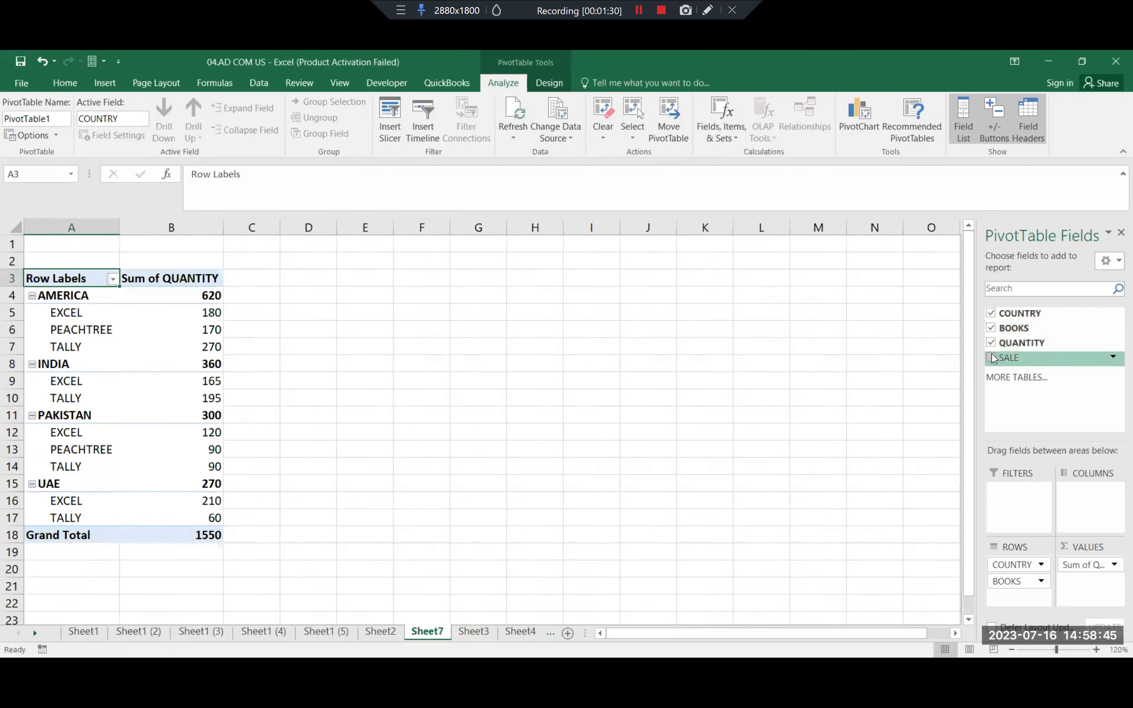
{"action": "left_click", "coordinate": [992, 358]}
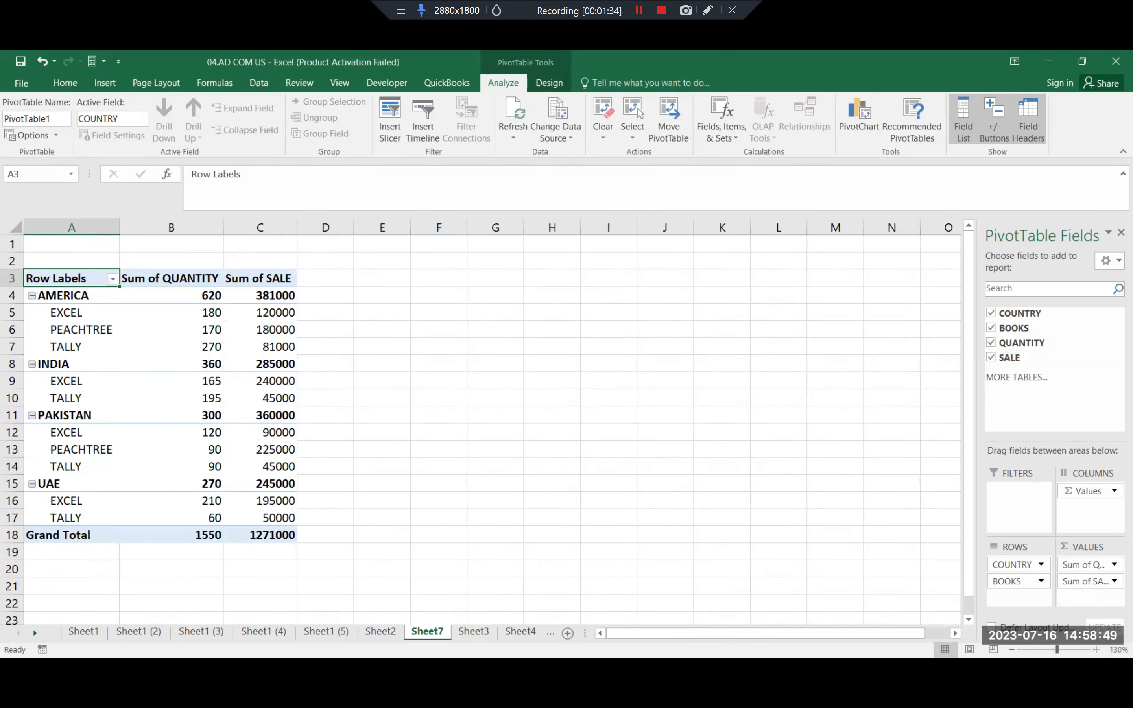
{"action": "scroll", "coordinate": [480, 422], "scroll_direction": "up", "scroll_amount": 1}
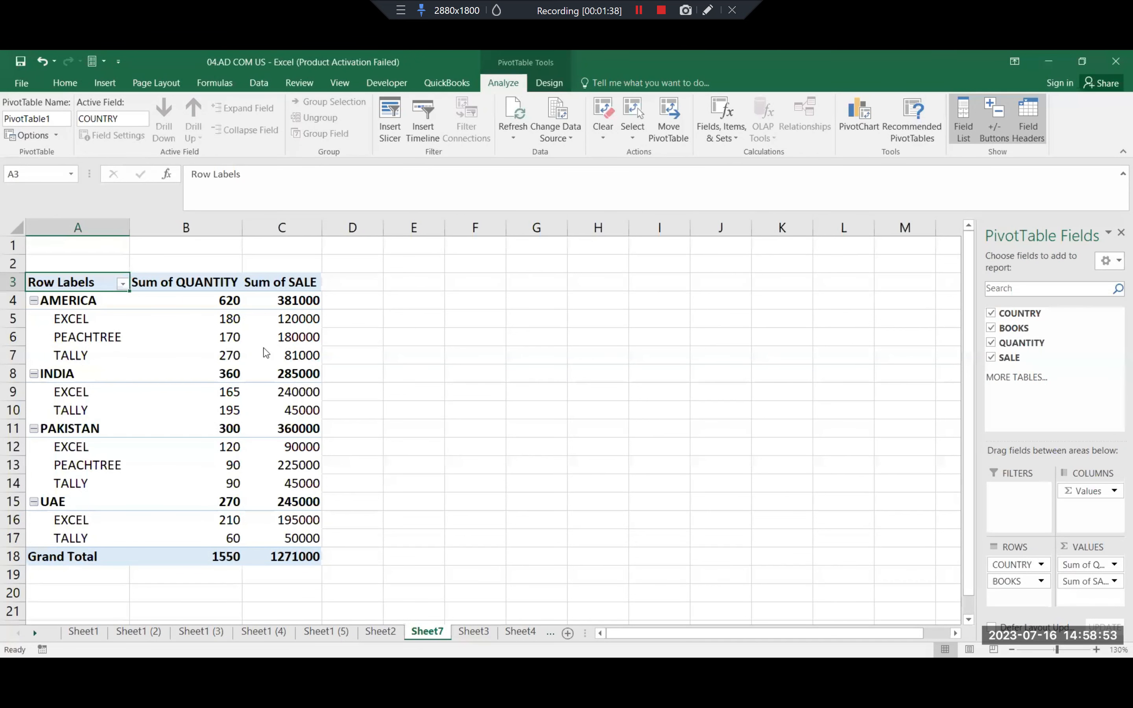
Review the source data on Sheet3 and return to the PivotTable on Sheet7.
{"action": "left_click", "coordinate": [474, 632]}
{"action": "left_click", "coordinate": [104, 379]}
{"action": "scroll", "coordinate": [189, 436], "scroll_direction": "up", "scroll_amount": 1}
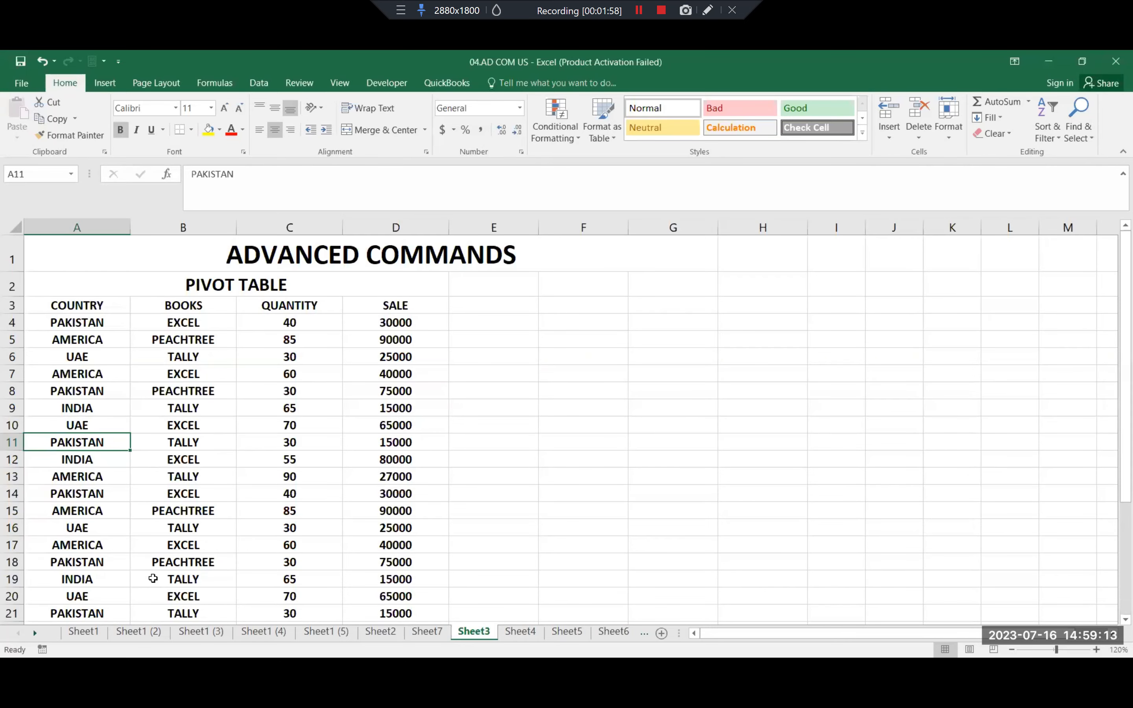
{"action": "left_click", "coordinate": [427, 632]}
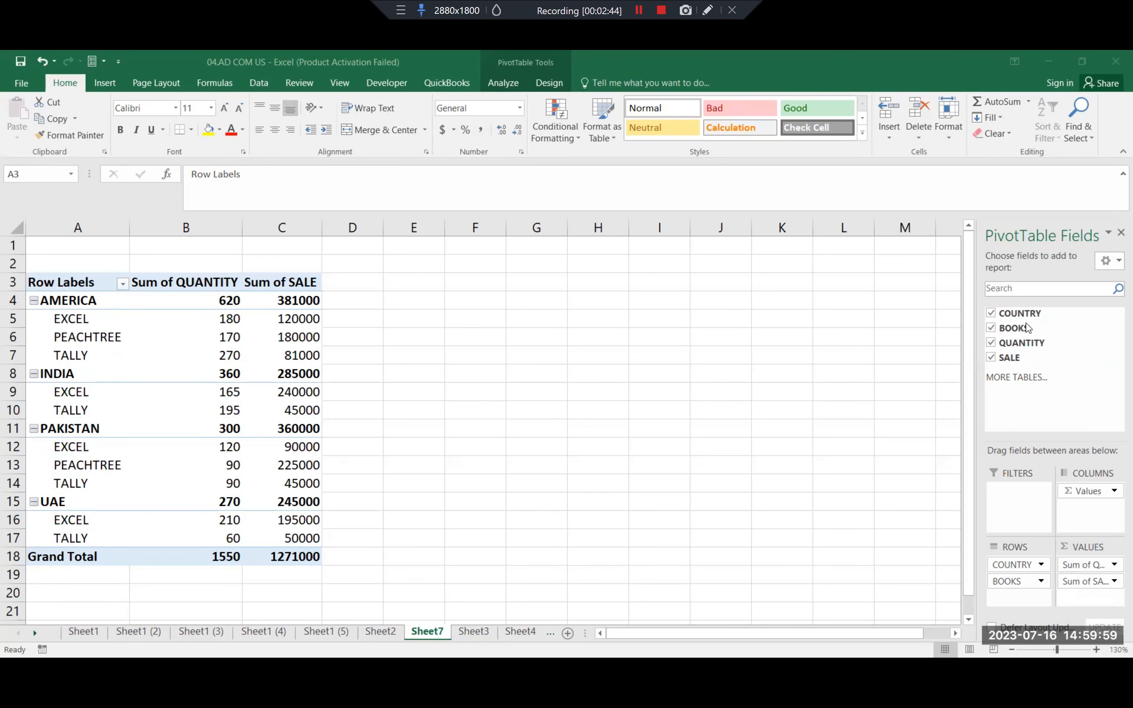
Remove the BOOKS, COUNTRY, QUANTITY and SALE fields from the PivotTable.
{"action": "left_click", "coordinate": [991, 328]}
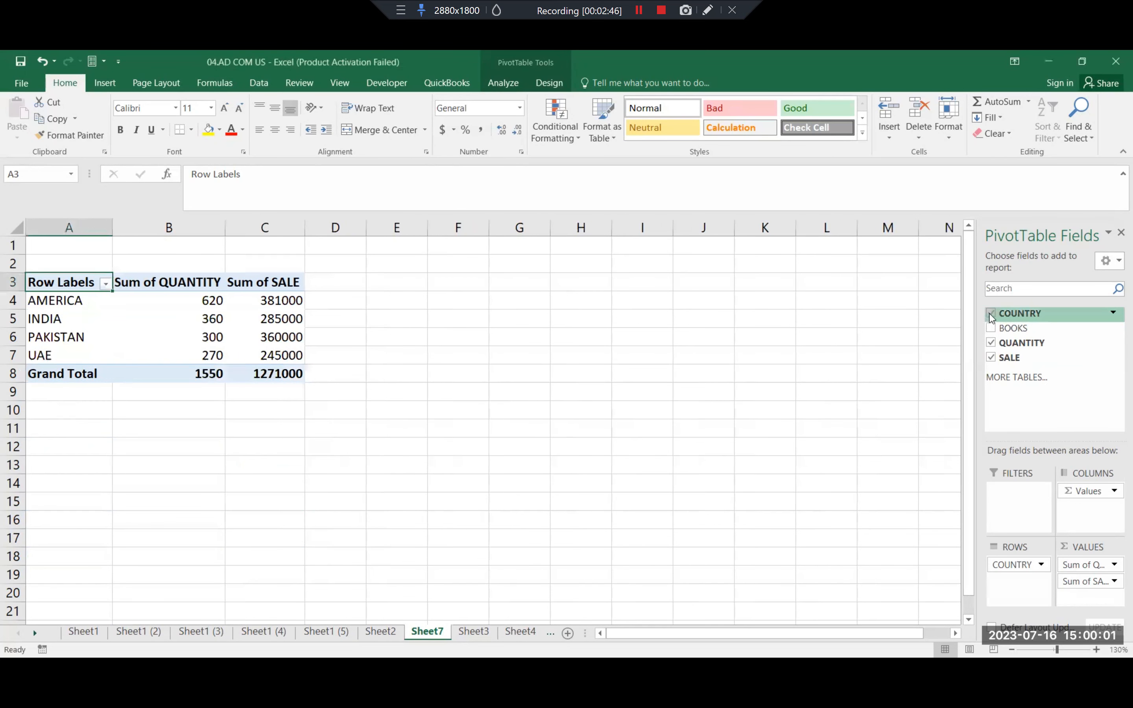
{"action": "left_click", "coordinate": [991, 312]}
{"action": "left_click", "coordinate": [991, 343]}
{"action": "left_click", "coordinate": [991, 358]}
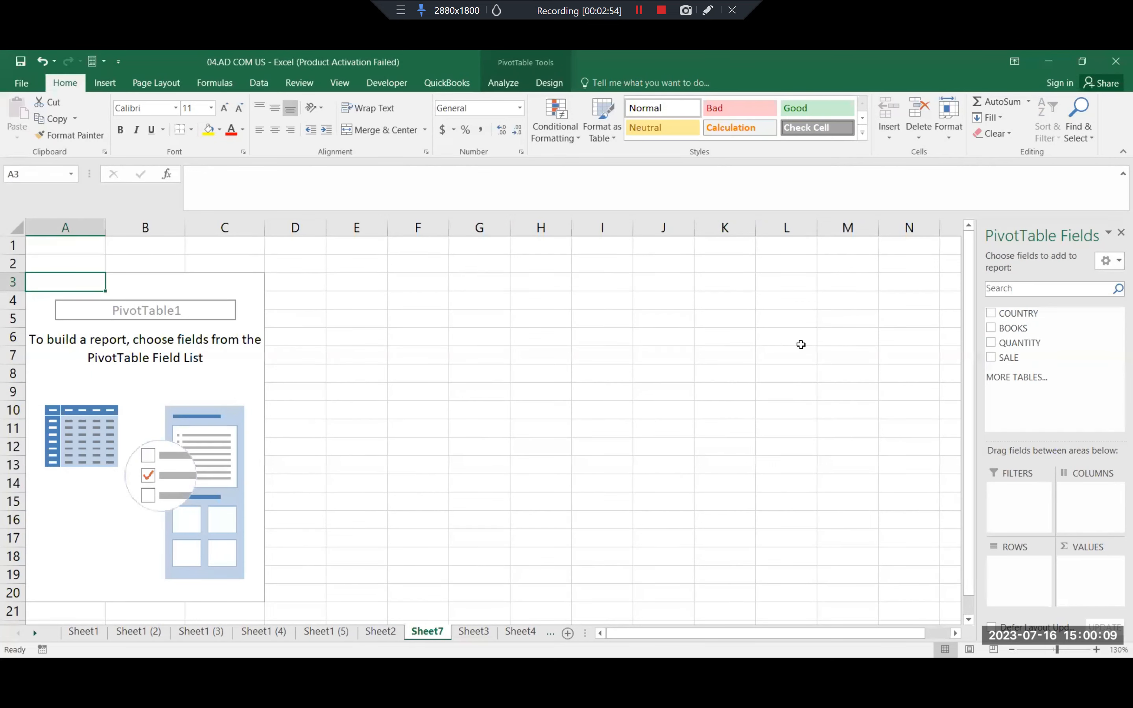
Build a report with BOOKS as rows and the sums of SALE and QUANTITY as values.
{"action": "left_click", "coordinate": [992, 329]}
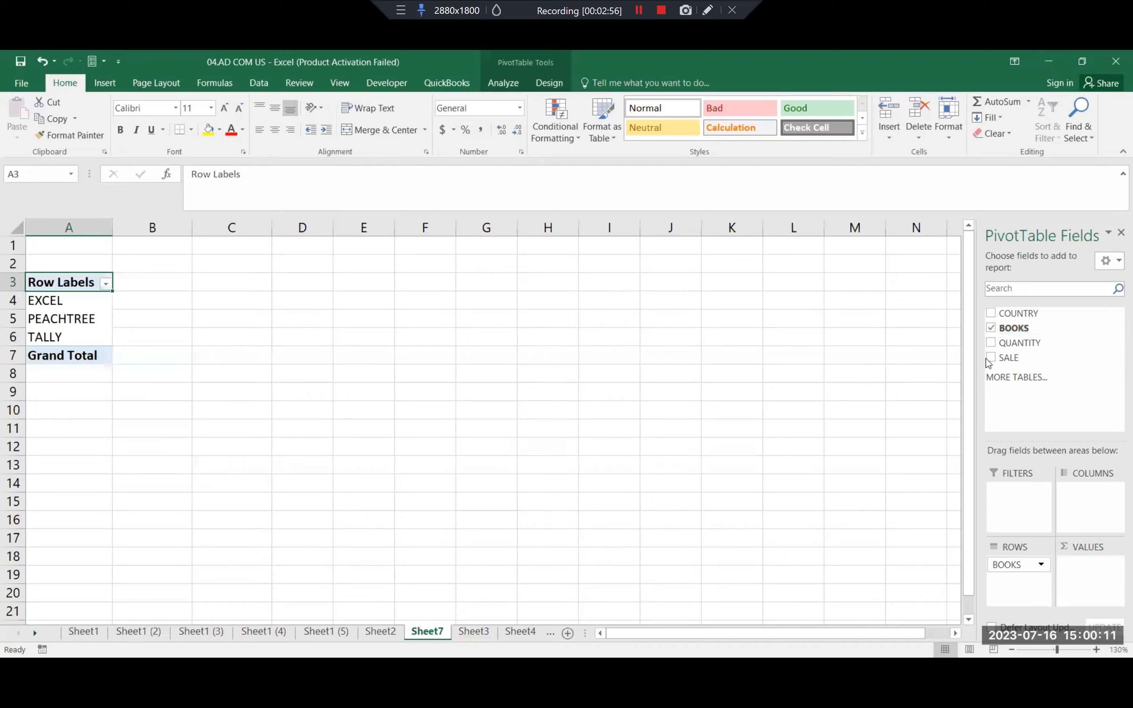
{"action": "left_click", "coordinate": [992, 356]}
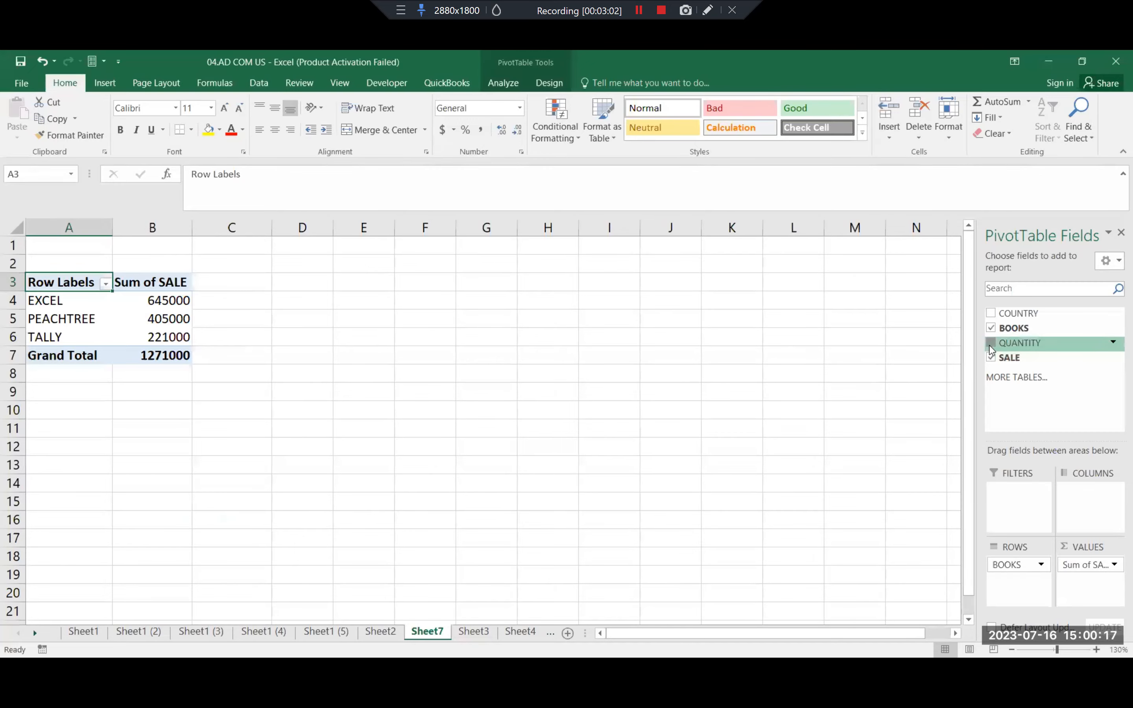
{"action": "left_click", "coordinate": [990, 344]}
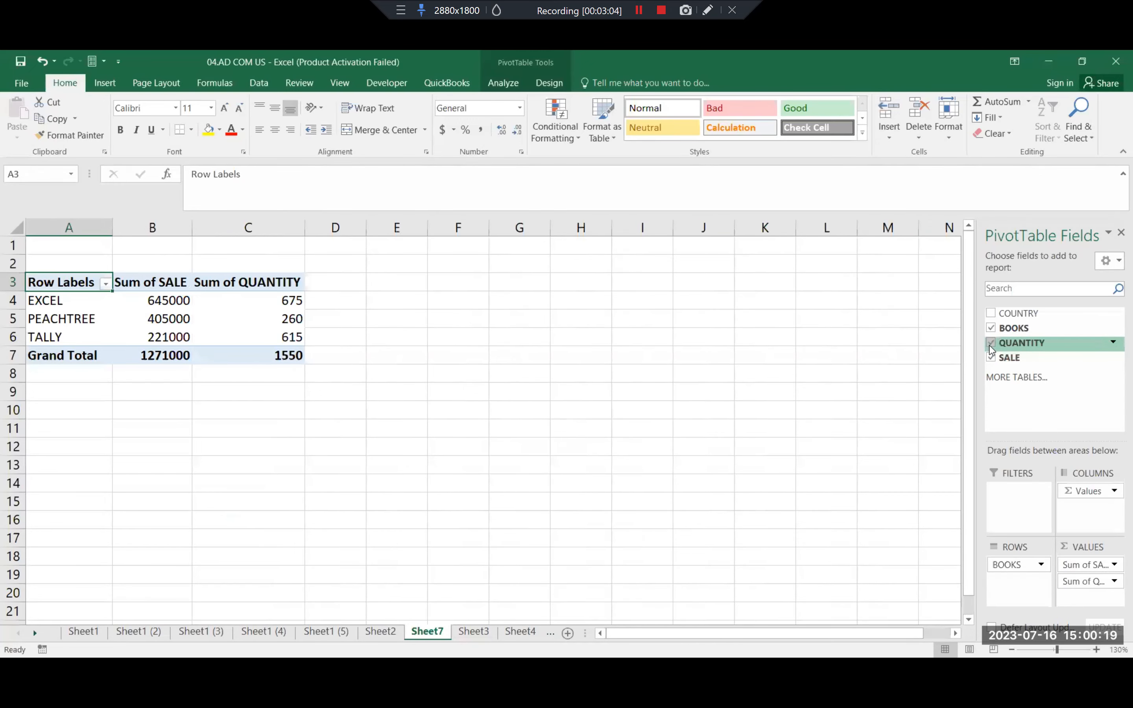
Clear the books report by removing QUANTITY, SALE and BOOKS from the PivotTable.
{"action": "left_click", "coordinate": [990, 343]}
{"action": "left_click", "coordinate": [990, 357]}
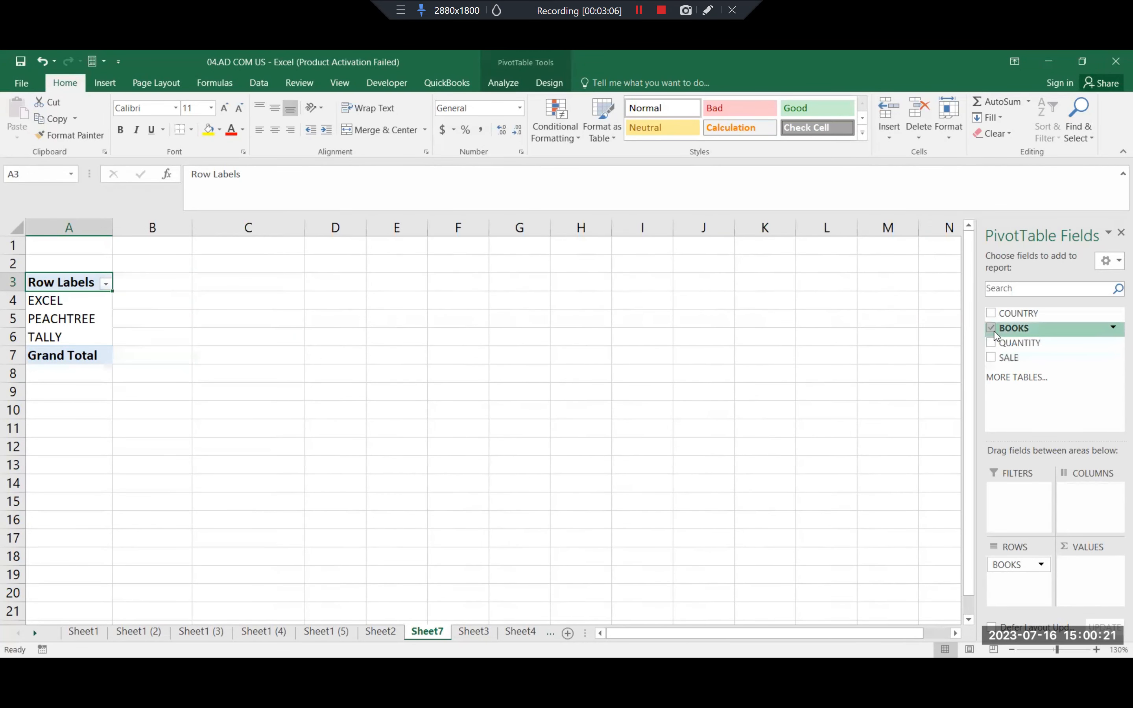
{"action": "left_click", "coordinate": [992, 327]}
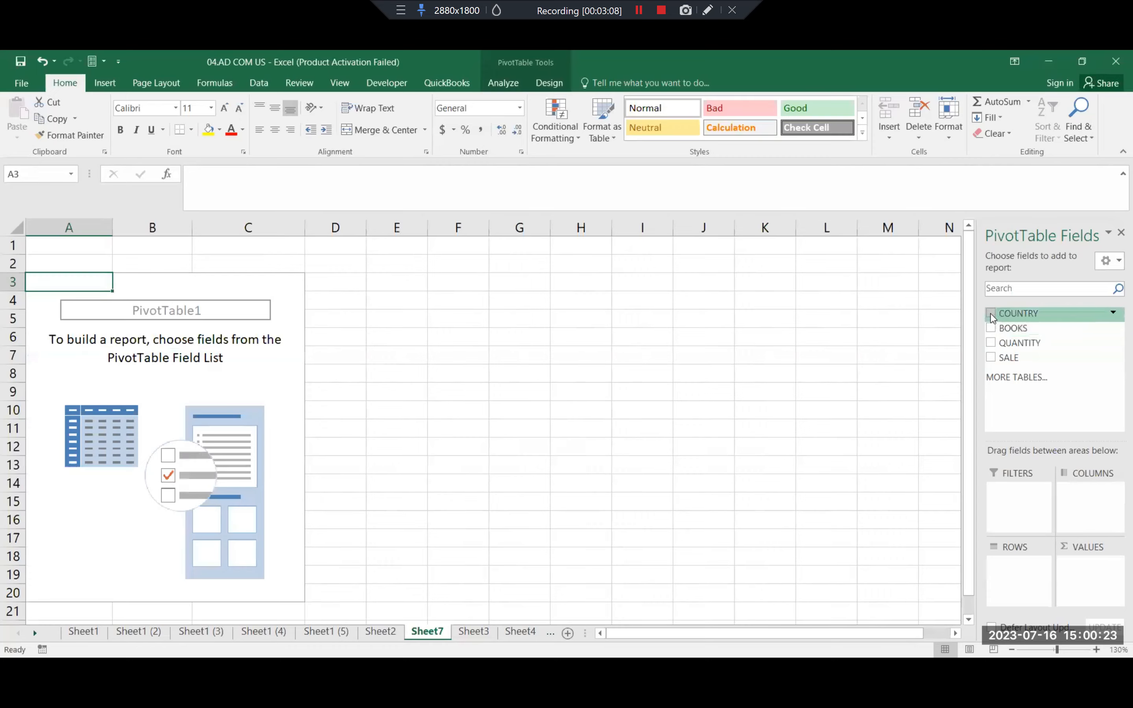
Build a report with COUNTRY as rows and the sums of SALE and QUANTITY as values.
{"action": "left_click", "coordinate": [991, 313]}
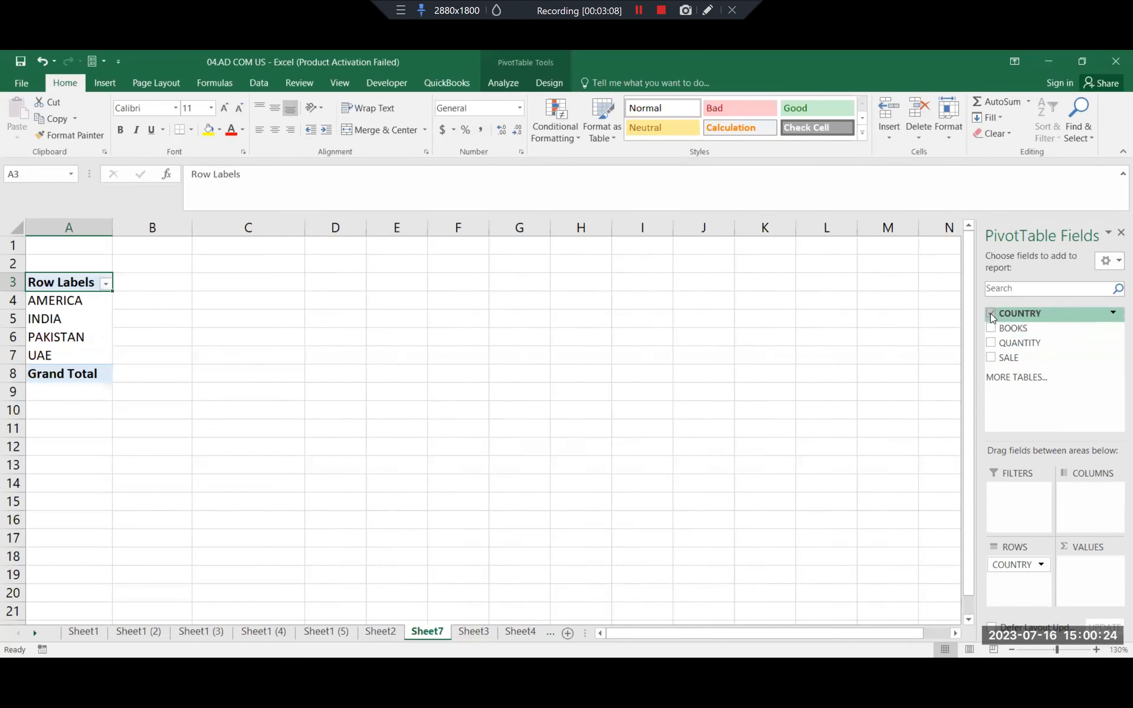
{"action": "left_click", "coordinate": [990, 357]}
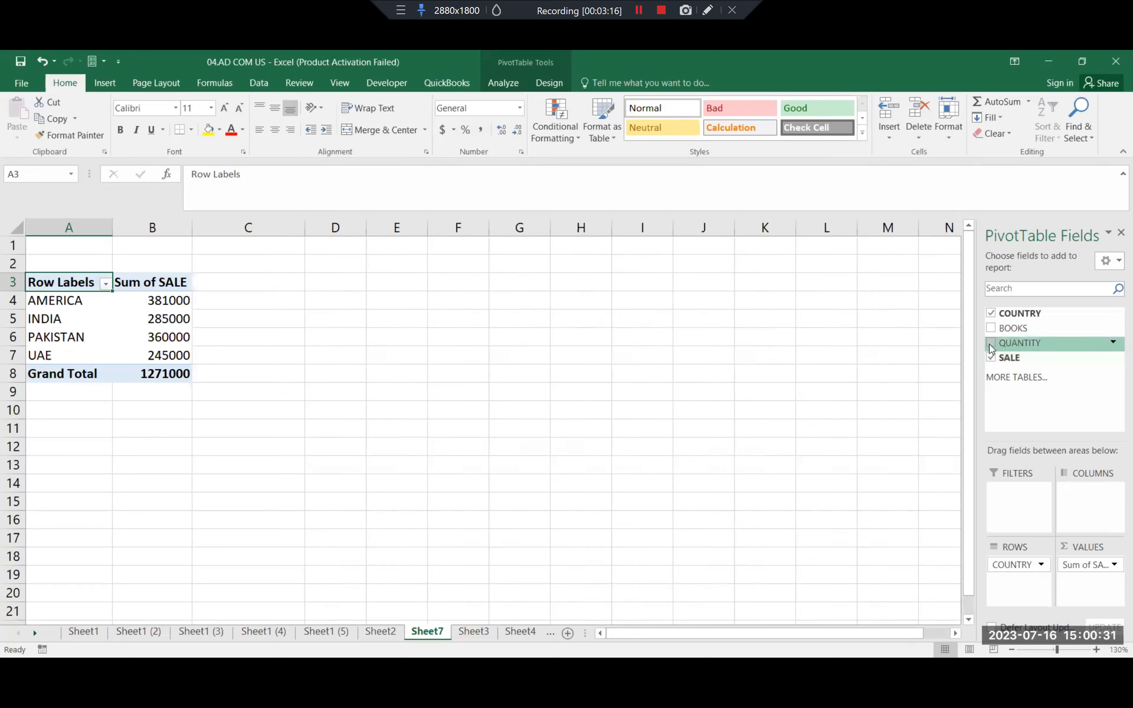
{"action": "left_click", "coordinate": [990, 344]}
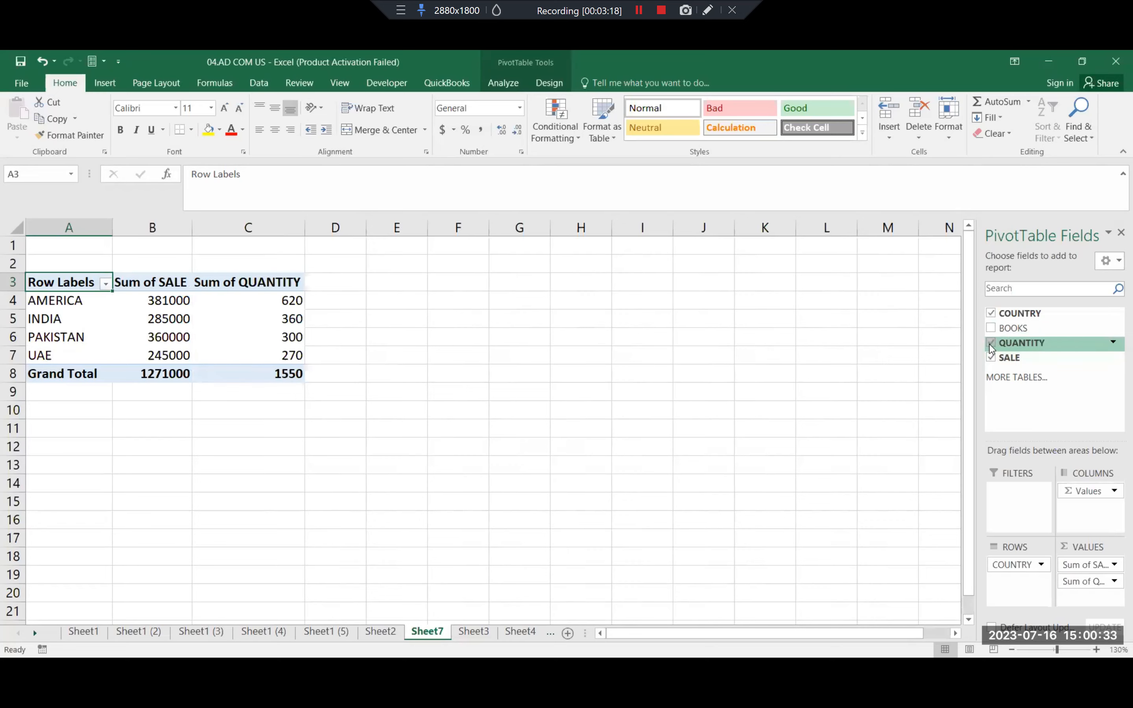
Clear the country report by removing QUANTITY, SALE and COUNTRY from the PivotTable.
{"action": "left_click", "coordinate": [990, 344]}
{"action": "left_click", "coordinate": [993, 358]}
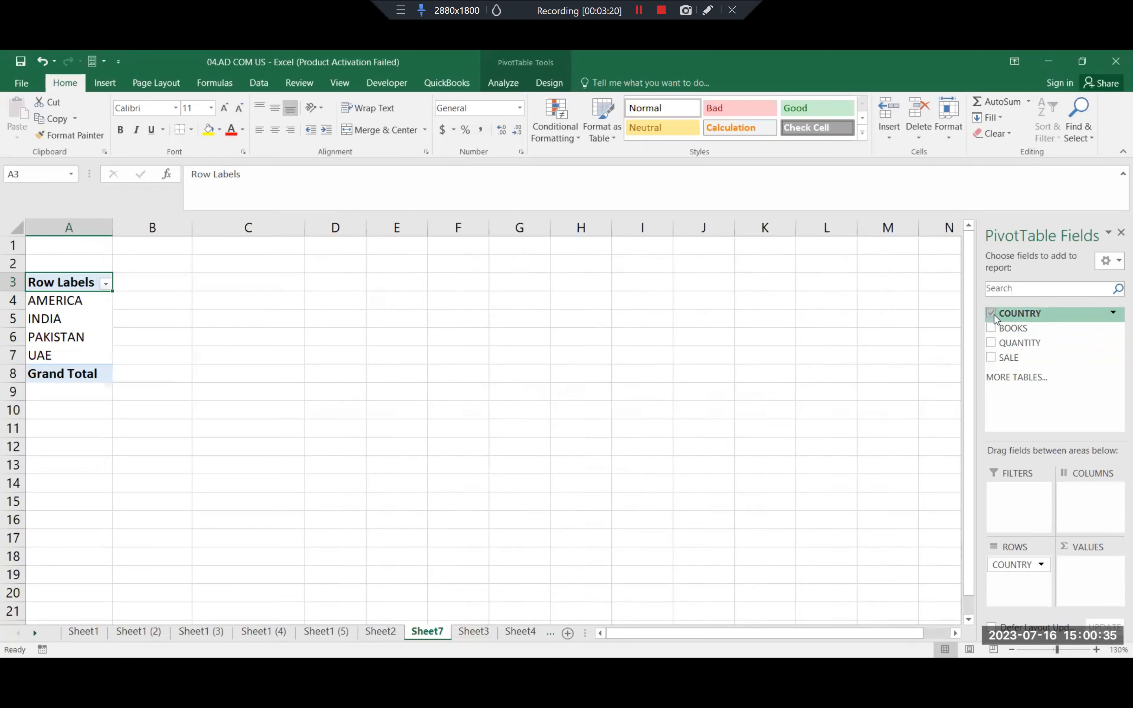
{"action": "left_click", "coordinate": [990, 314]}
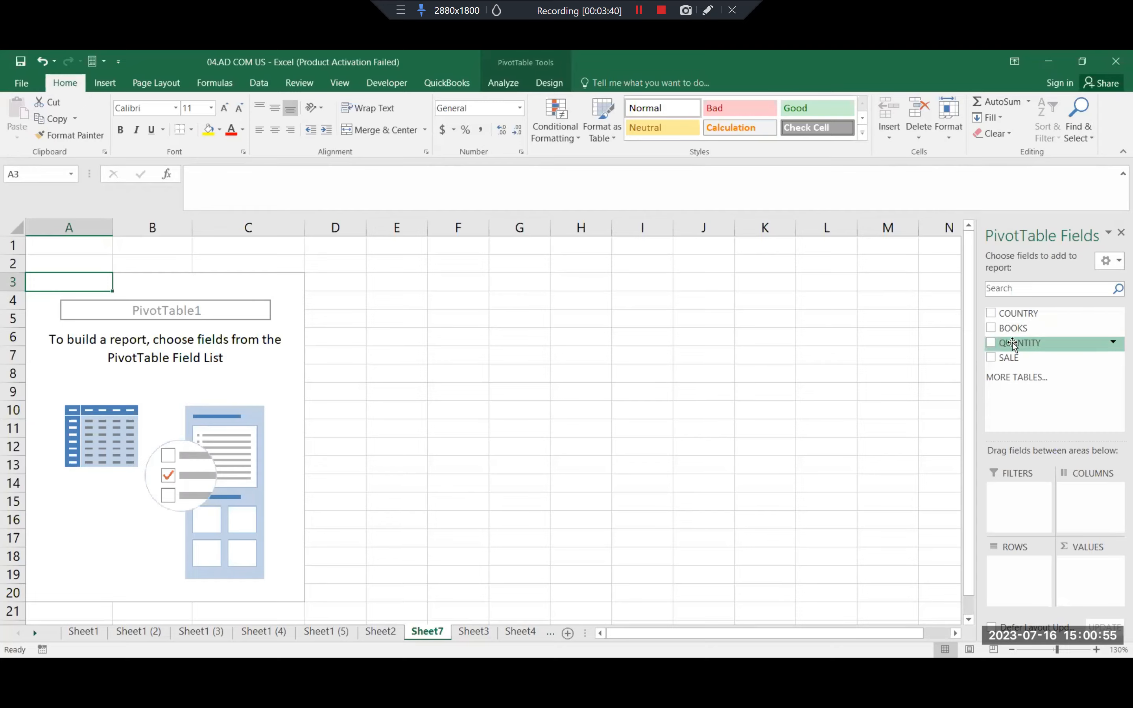
Add BOOKS and COUNTRY as rows, with countries nested under each book, and QUANTITY and SALE as summed values.
{"action": "left_click", "coordinate": [992, 327]}
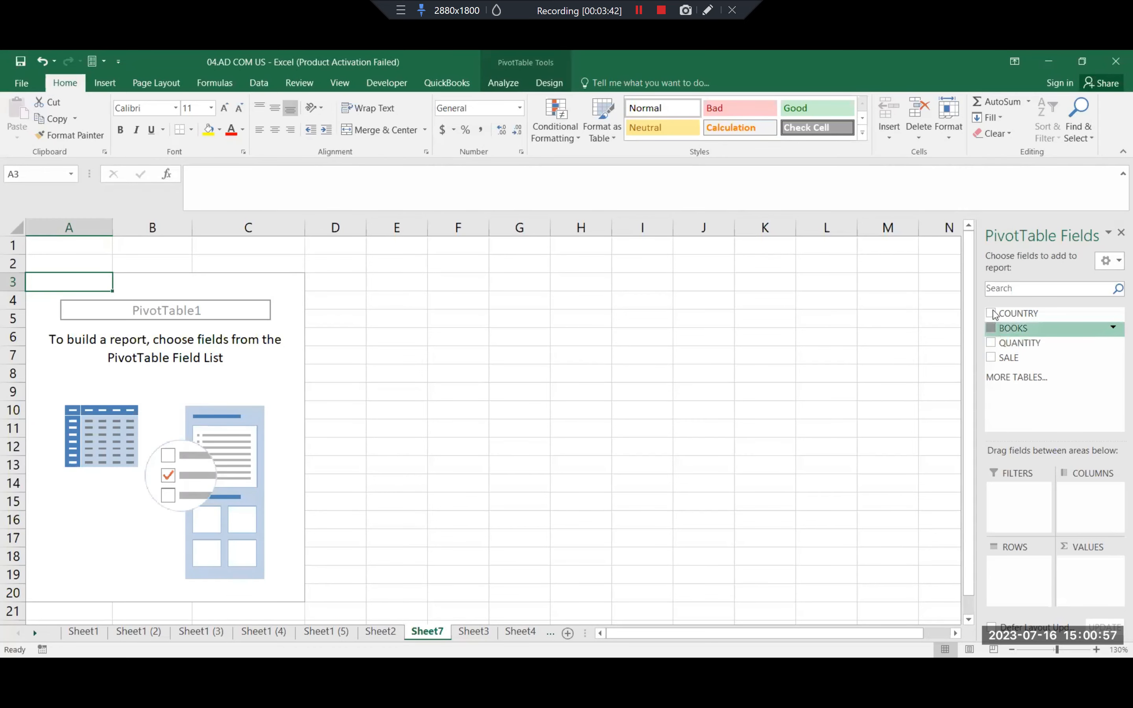
{"action": "left_click", "coordinate": [992, 314]}
{"action": "left_click", "coordinate": [991, 342]}
{"action": "left_click", "coordinate": [992, 358]}
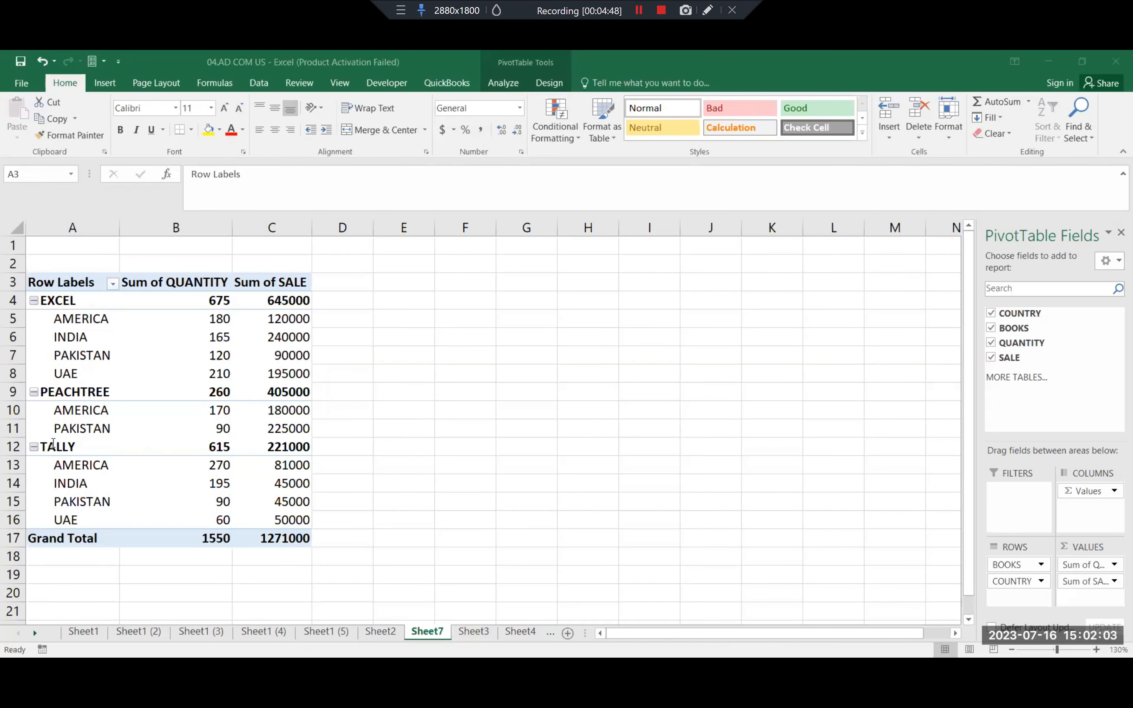
Filter the PivotTable's row labels by BOOKS to show only TALLY.
{"action": "left_click", "coordinate": [113, 285]}
{"action": "left_click", "coordinate": [40, 462]}
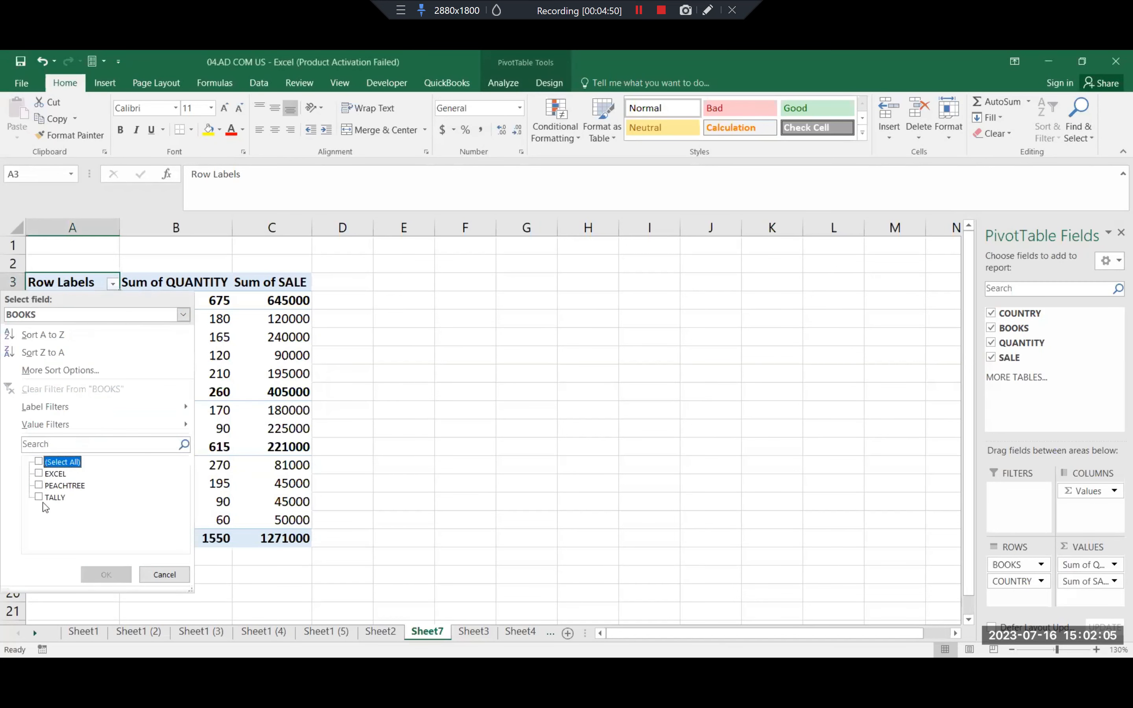
{"action": "left_click", "coordinate": [39, 497]}
{"action": "left_click", "coordinate": [106, 575]}
Reset the BOOKS filter on the row labels to include all books.
{"action": "left_click", "coordinate": [113, 284]}
{"action": "left_click", "coordinate": [39, 462]}
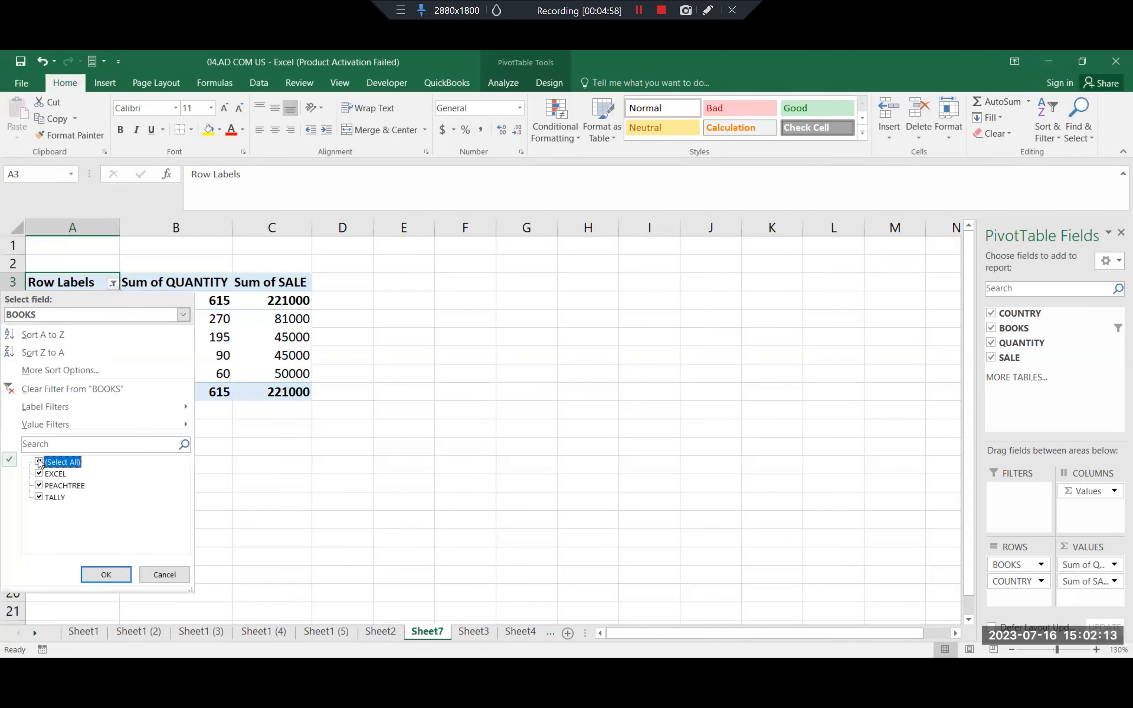
{"action": "left_click", "coordinate": [113, 576]}
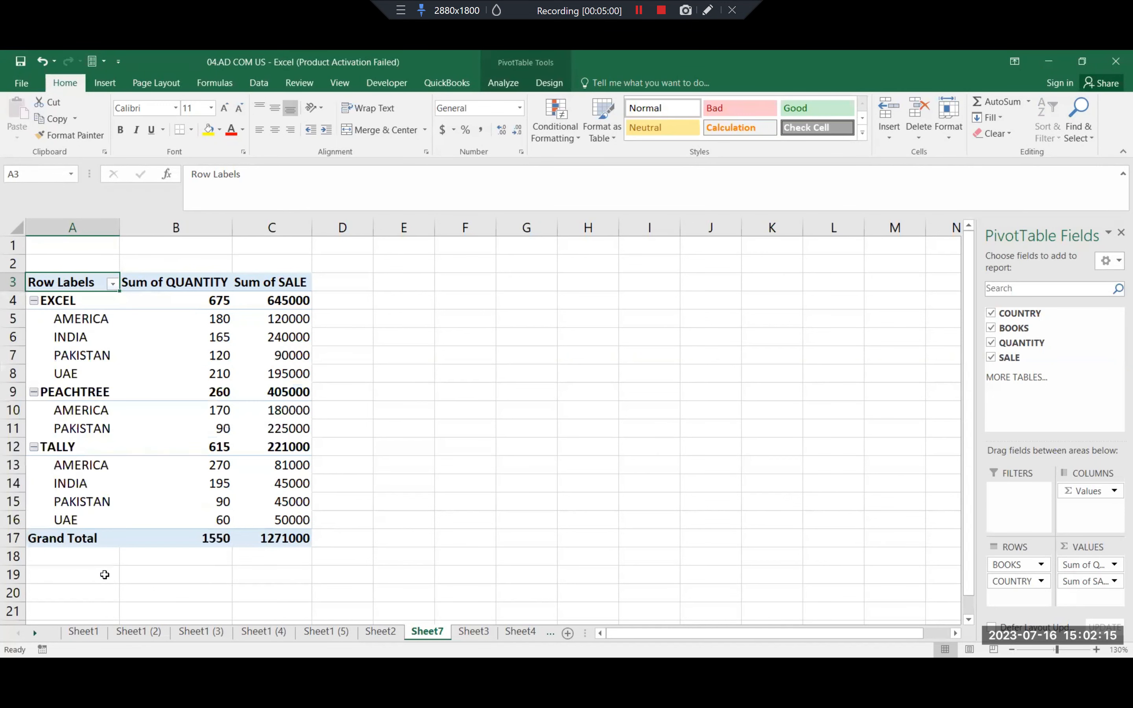